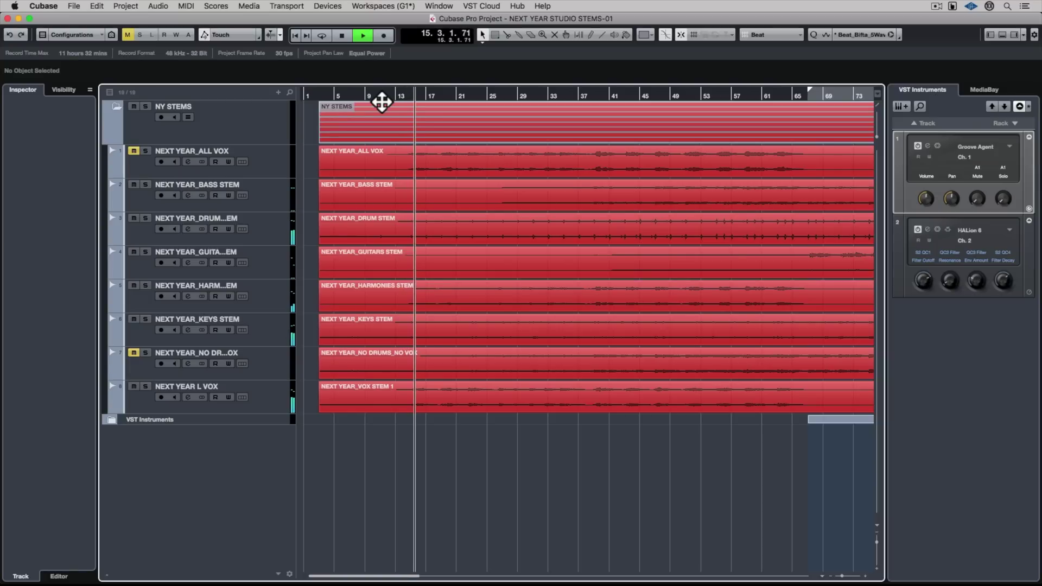
Step: Solo the NEXT YEAR L VOX track to audition it, then unsolo it
{"action": "scroll", "coordinate": [380, 103], "scroll_direction": "right", "scroll_amount": 3}
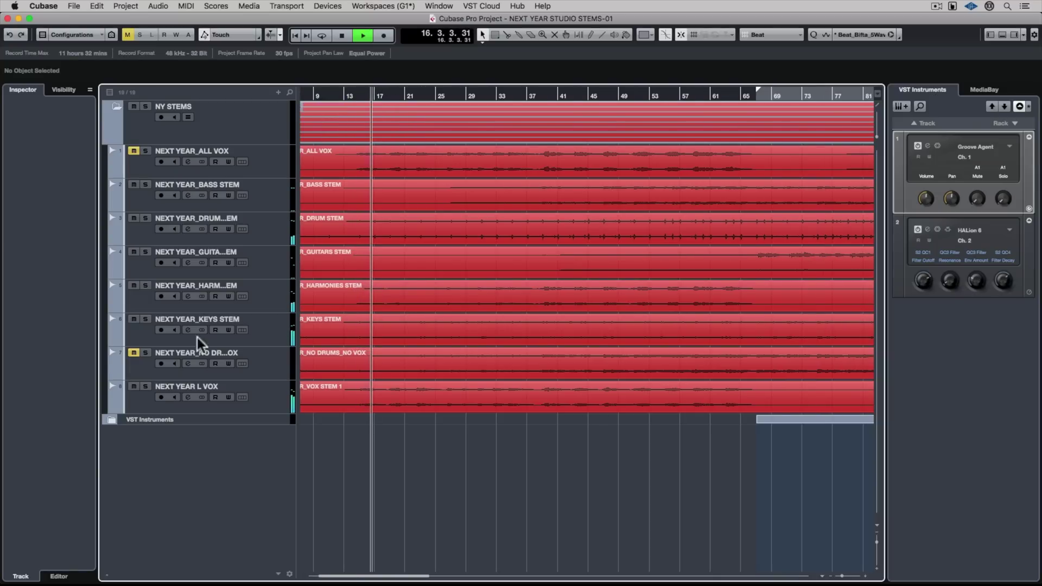
{"action": "left_click", "coordinate": [147, 387]}
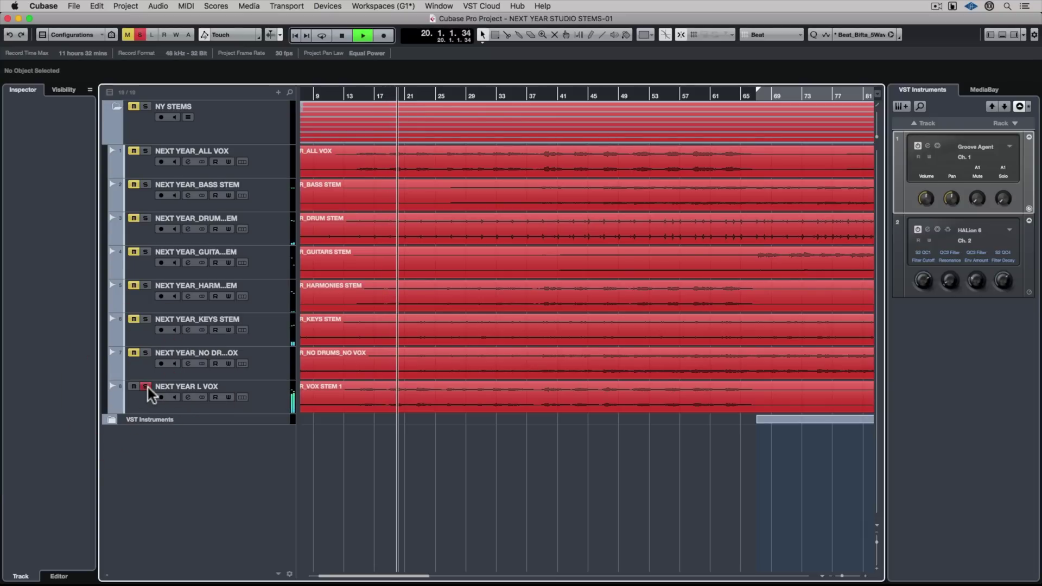
{"action": "left_click", "coordinate": [147, 387]}
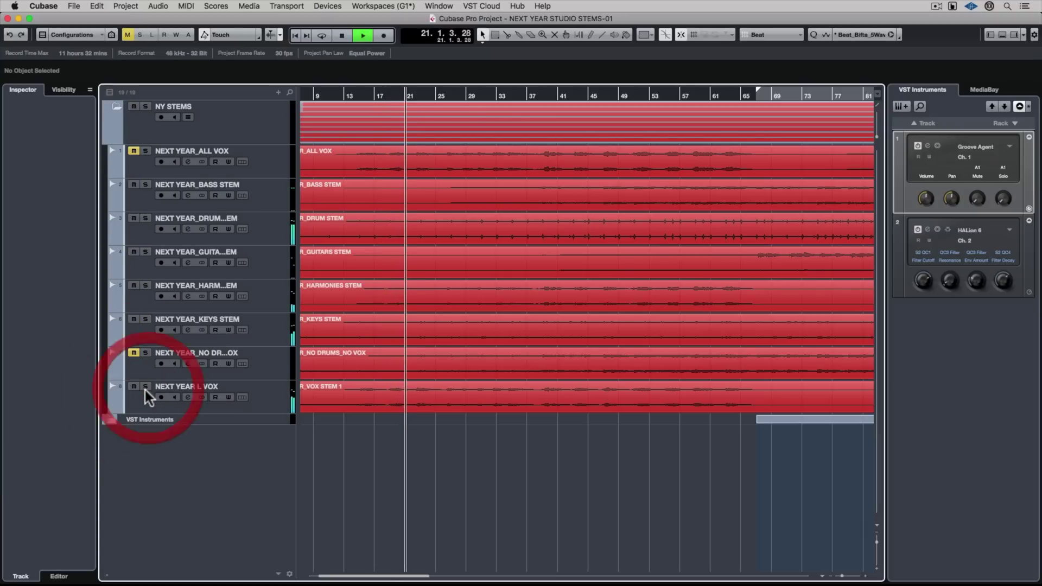
Step: Stop playback and duplicate the NEXT YEAR L VOX track
{"action": "key", "text": "space"}
{"action": "left_click", "coordinate": [259, 396]}
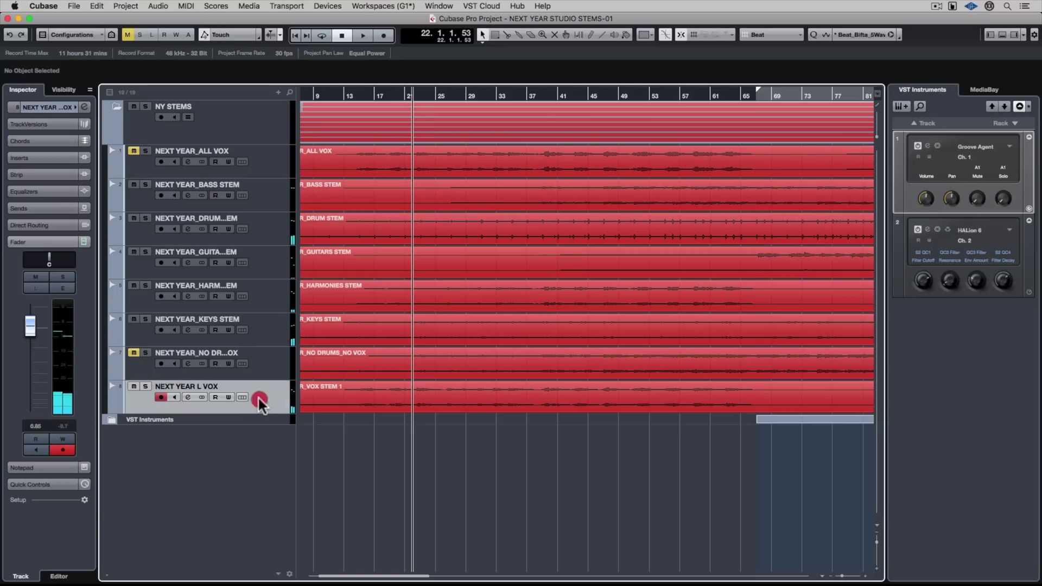
{"action": "right_click", "coordinate": [257, 396]}
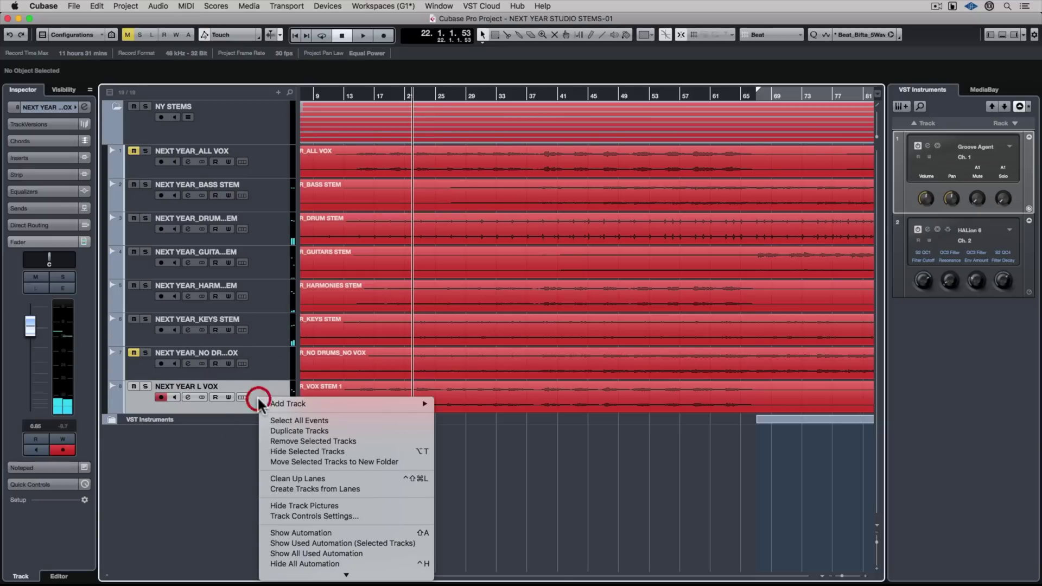
{"action": "left_click", "coordinate": [321, 430]}
Step: Rename the duplicated track to NEXT YEAR L HARM
{"action": "double_click", "coordinate": [227, 420]}
{"action": "left_click", "coordinate": [232, 419]}
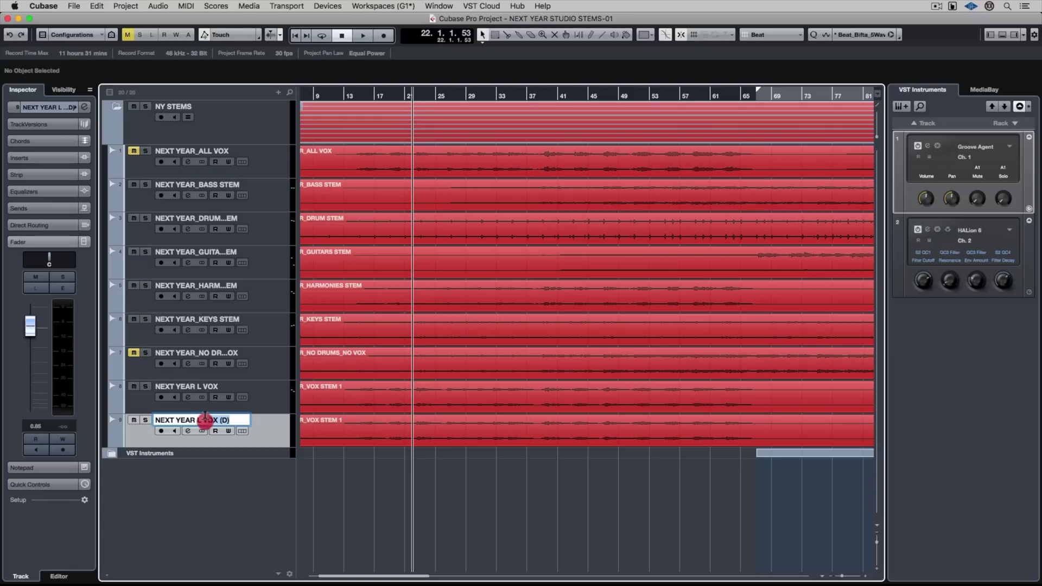
{"action": "left_click_drag", "start_coordinate": [201, 421], "coordinate": [232, 420]}
{"action": "key", "text": "BackSpace"}
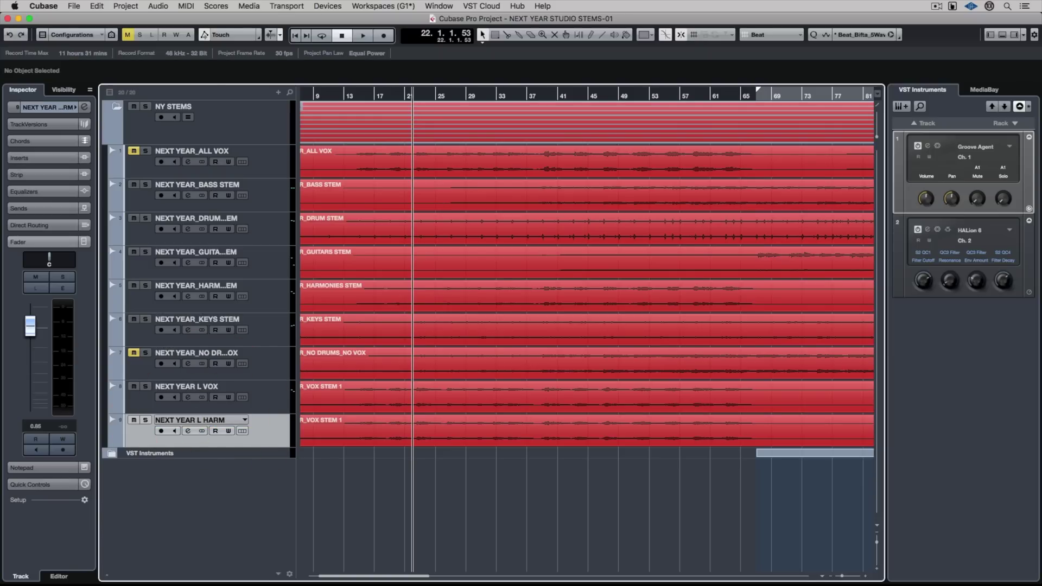
{"action": "left_click", "coordinate": [50, 154]}
Step: Insert Pitch Correct on NEXT YEAR L HARM with Scale Source set to External - MIDI Note
{"action": "left_click", "coordinate": [80, 181]}
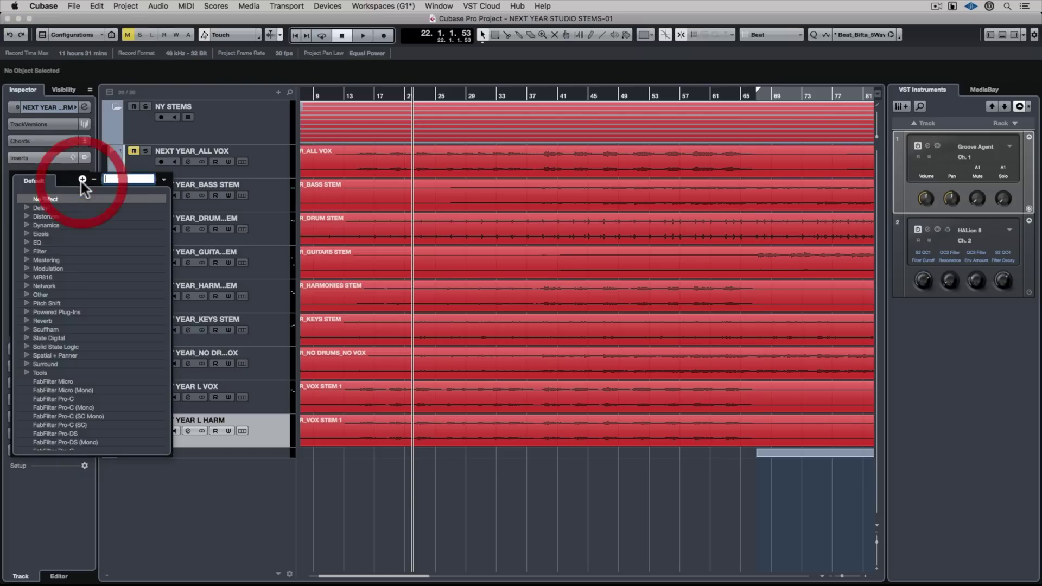
{"action": "left_click", "coordinate": [25, 303]}
{"action": "left_click", "coordinate": [67, 321]}
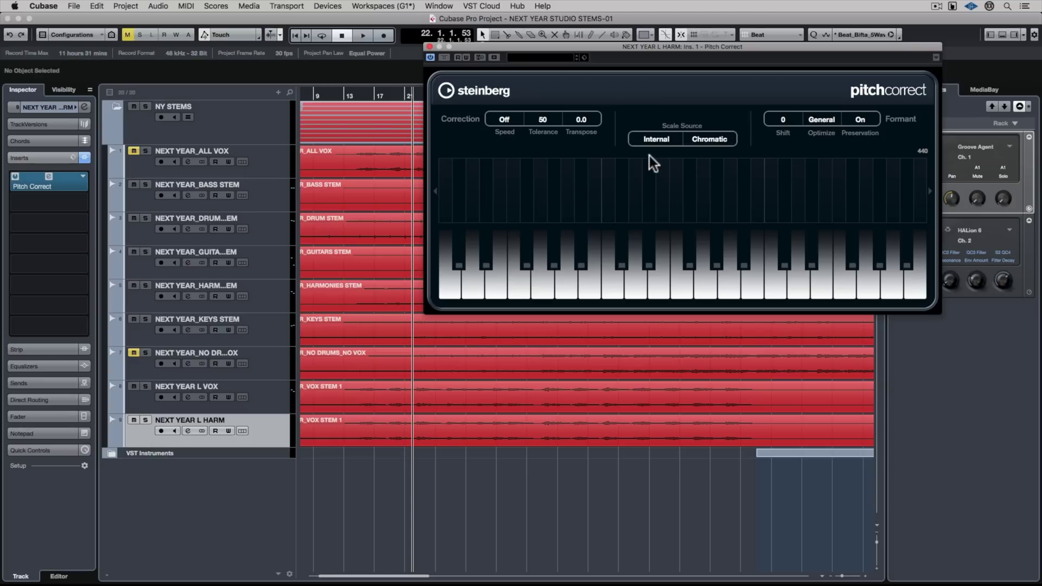
{"action": "left_click", "coordinate": [654, 143]}
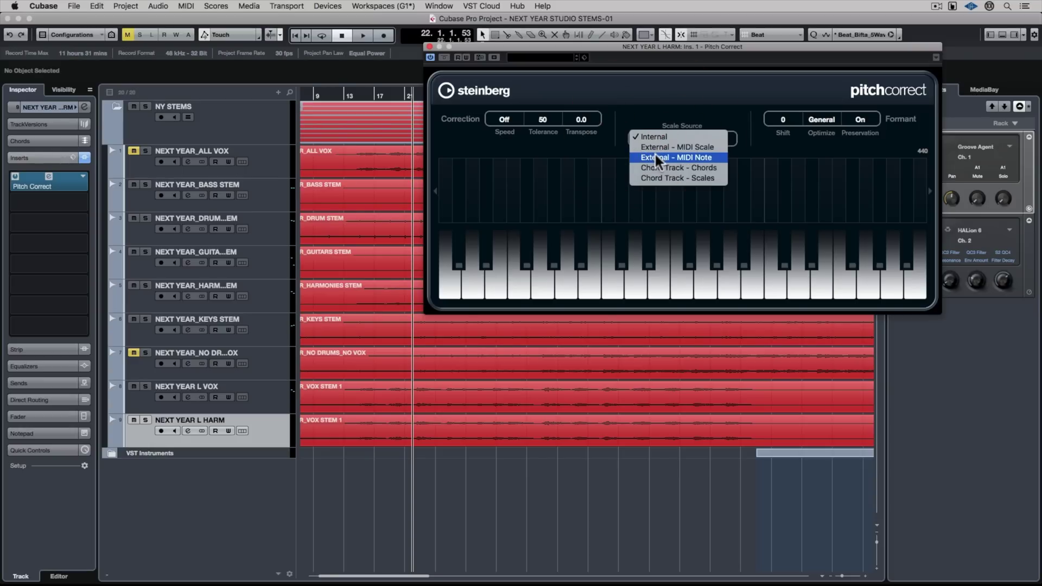
{"action": "left_click", "coordinate": [658, 157]}
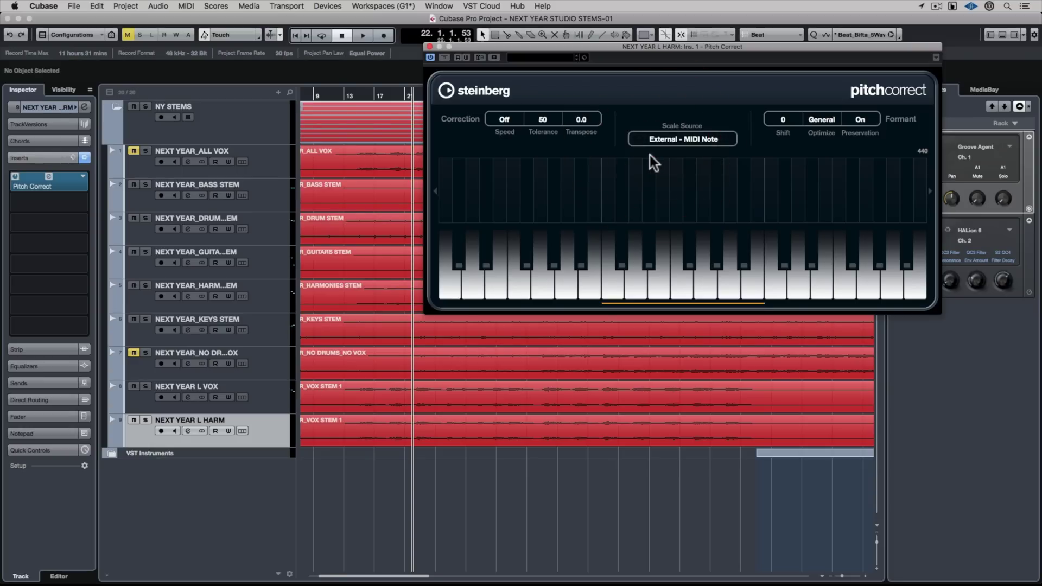
{"action": "right_click", "coordinate": [236, 443]}
Step: Add a new MIDI track named VOICE CONTROL
{"action": "mouse_move", "coordinate": [311, 444]}
{"action": "left_click", "coordinate": [467, 368]}
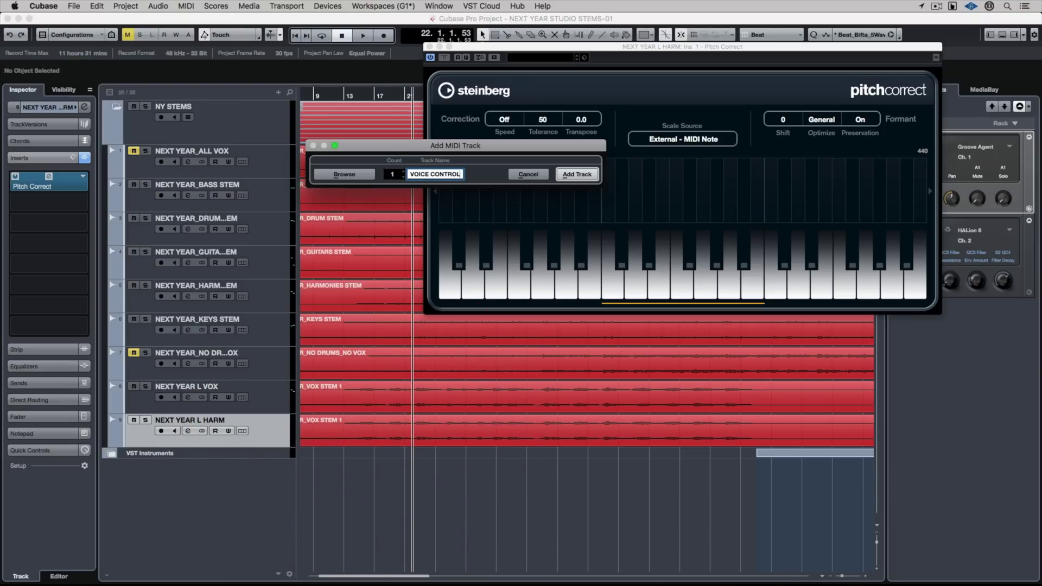
{"action": "key", "text": "Return"}
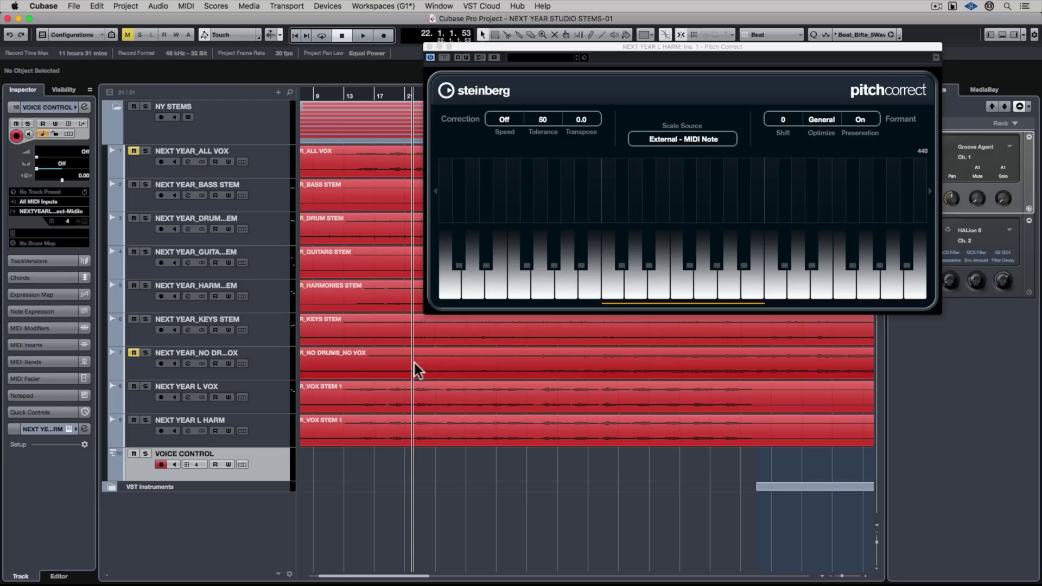
Step: Route VOICE CONTROL's output to the harm track's Pitch Correct and enable its monitoring
{"action": "left_click", "coordinate": [71, 210]}
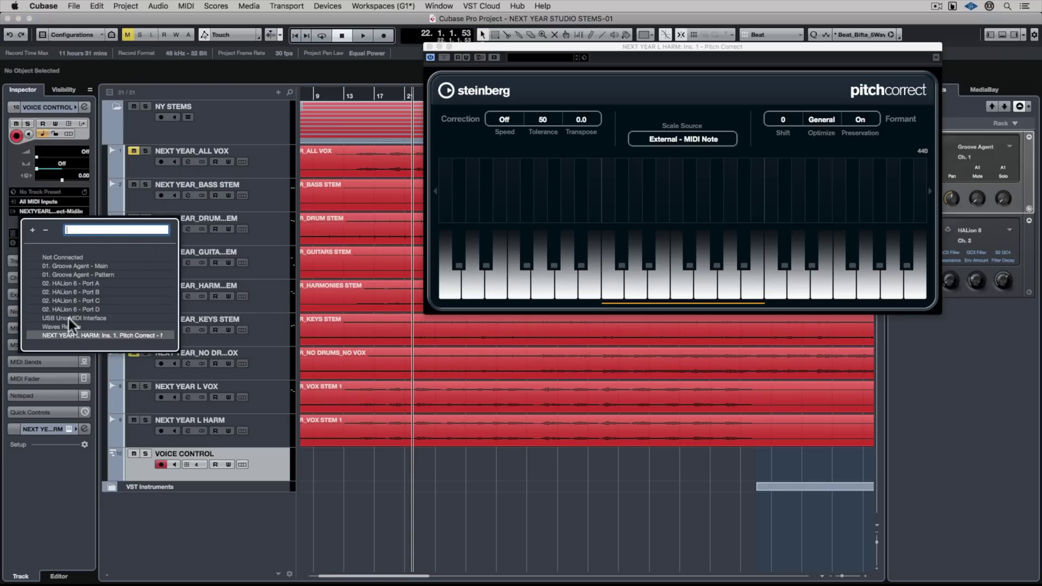
{"action": "left_click", "coordinate": [137, 334]}
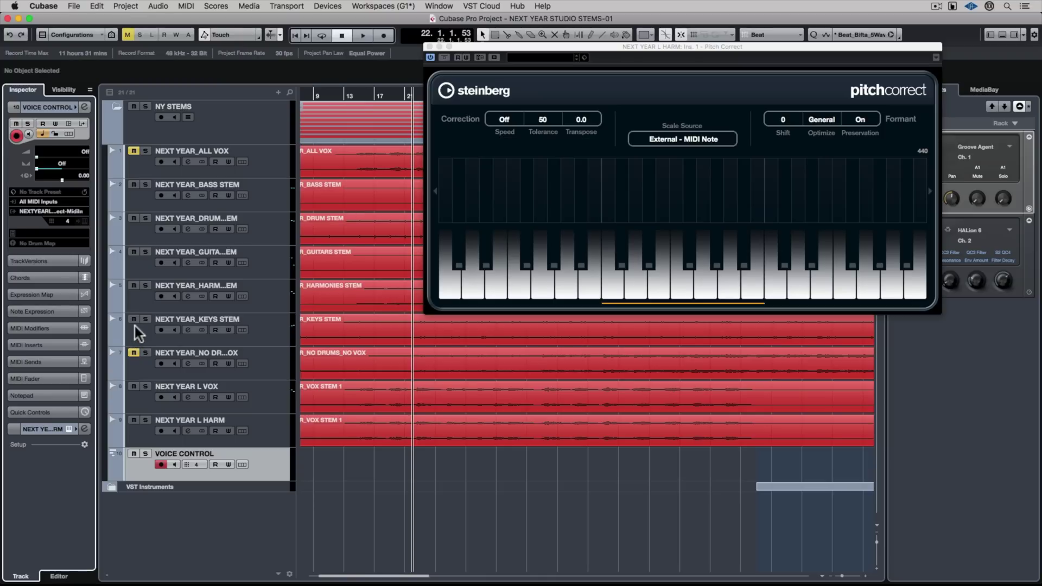
{"action": "left_click", "coordinate": [175, 462]}
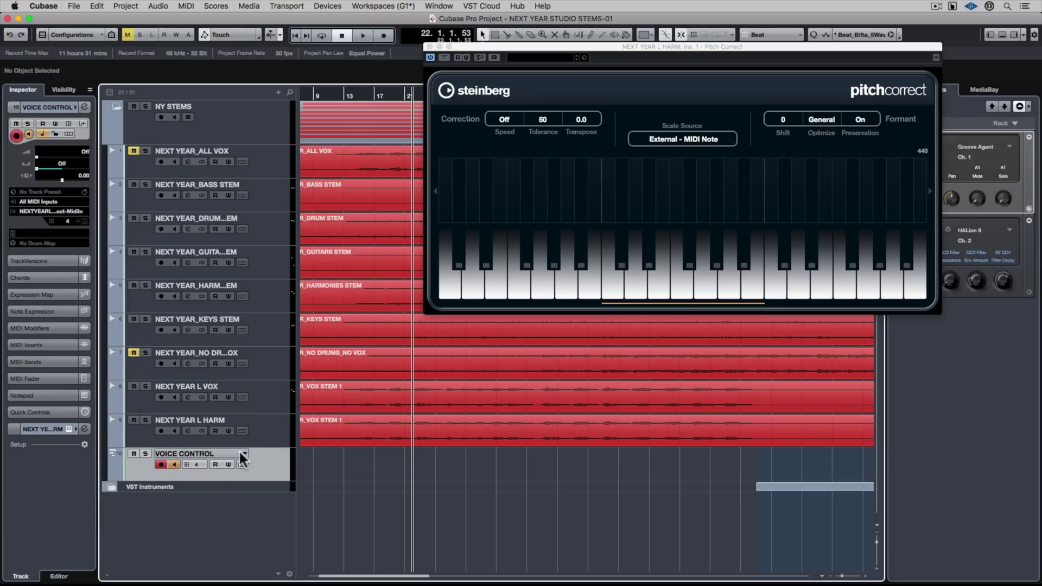
{"action": "left_click", "coordinate": [262, 435]}
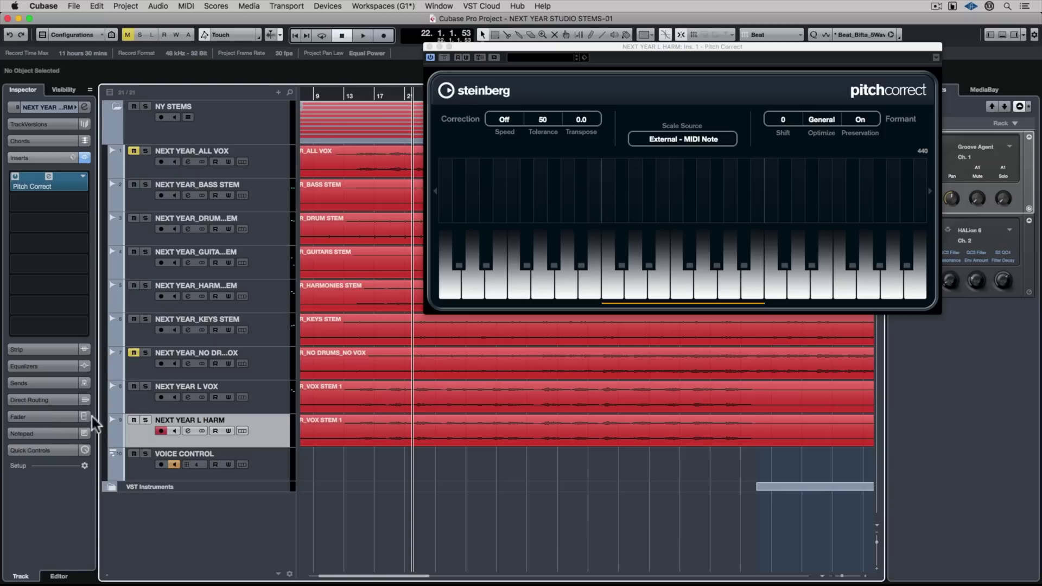
{"action": "left_click", "coordinate": [47, 415]}
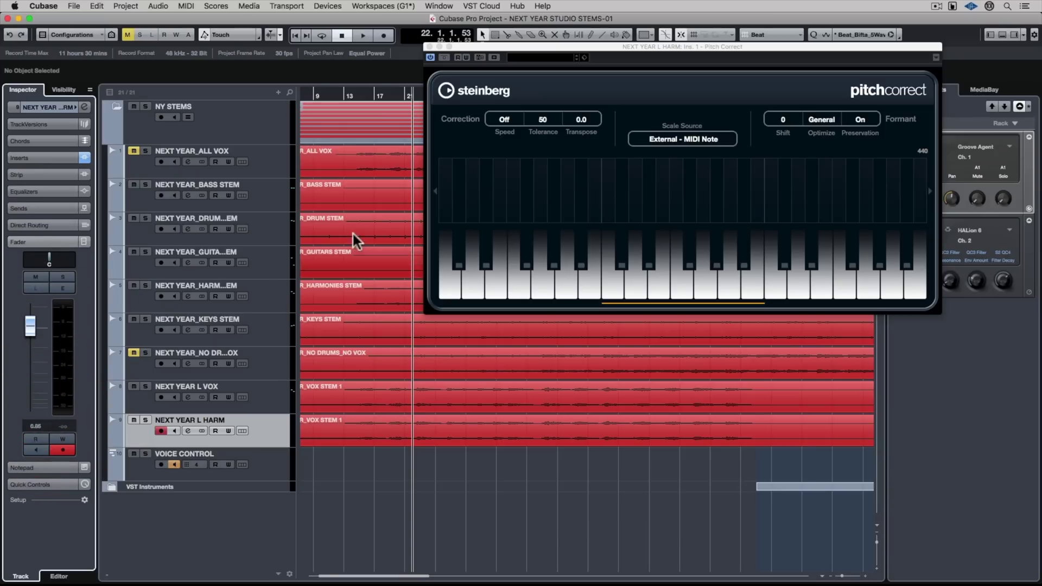
Step: Set Pitch Correct Speed and Tolerance to 100, then play from around bar 12
{"action": "double_click", "coordinate": [504, 120]}
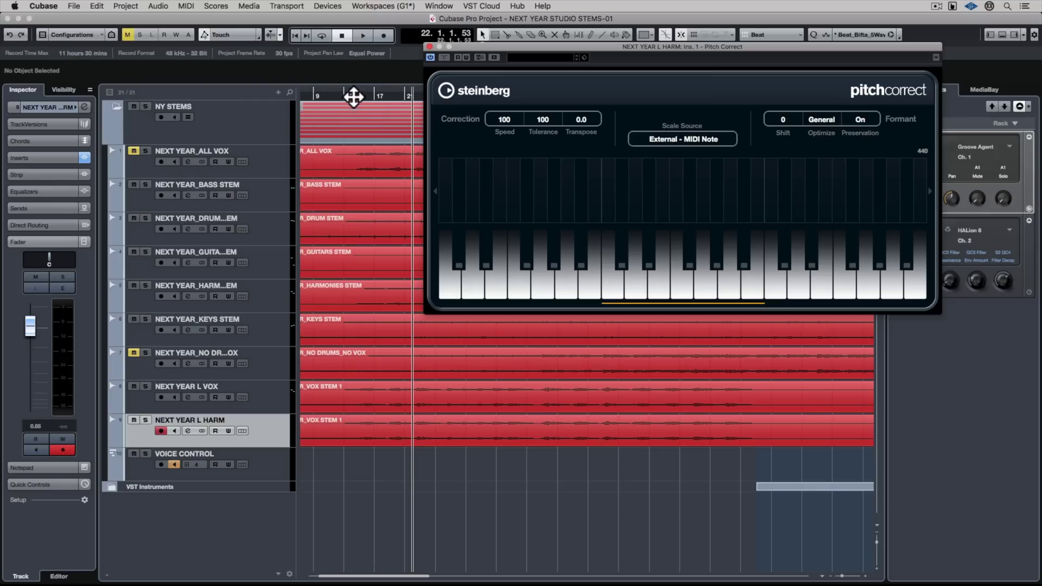
{"action": "left_click", "coordinate": [342, 98]}
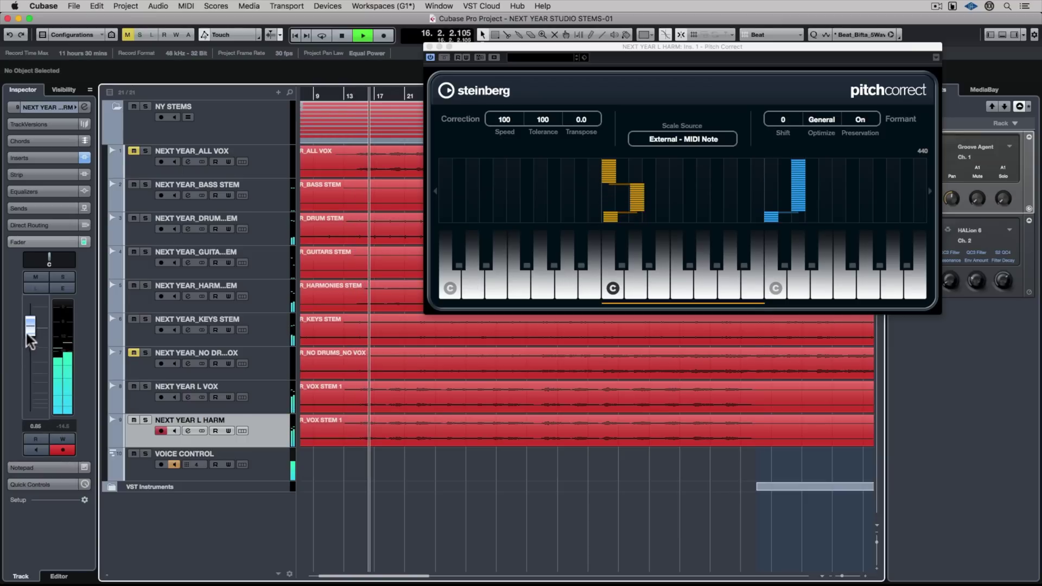
Step: Disable formant preservation, try a -8 formant shift, and adjust the harmony volume
{"action": "left_click", "coordinate": [860, 120]}
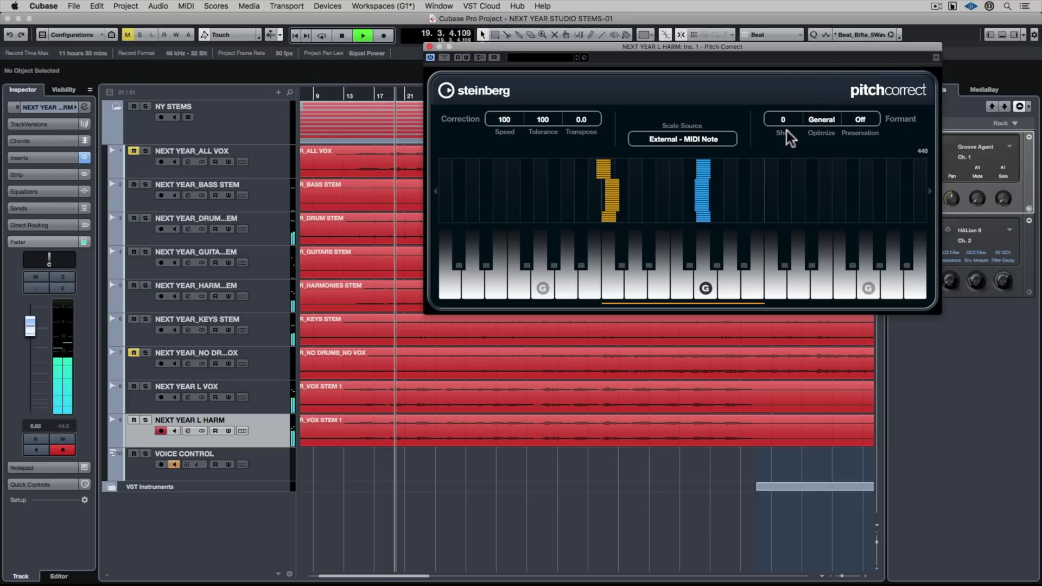
{"action": "left_click_drag", "start_coordinate": [31, 323], "coordinate": [29, 335]}
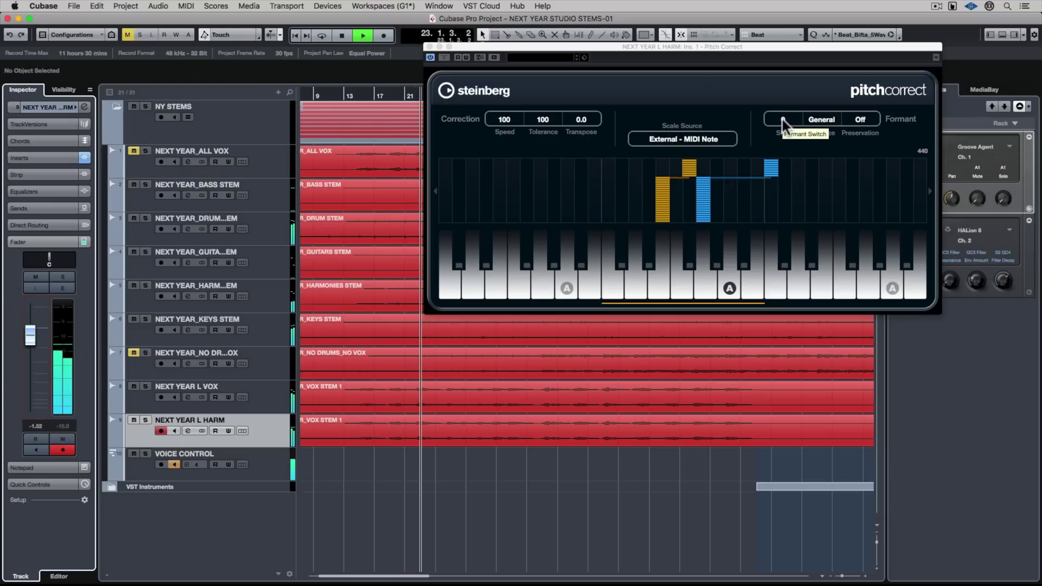
{"action": "left_click_drag", "start_coordinate": [783, 119], "coordinate": [781, 137]}
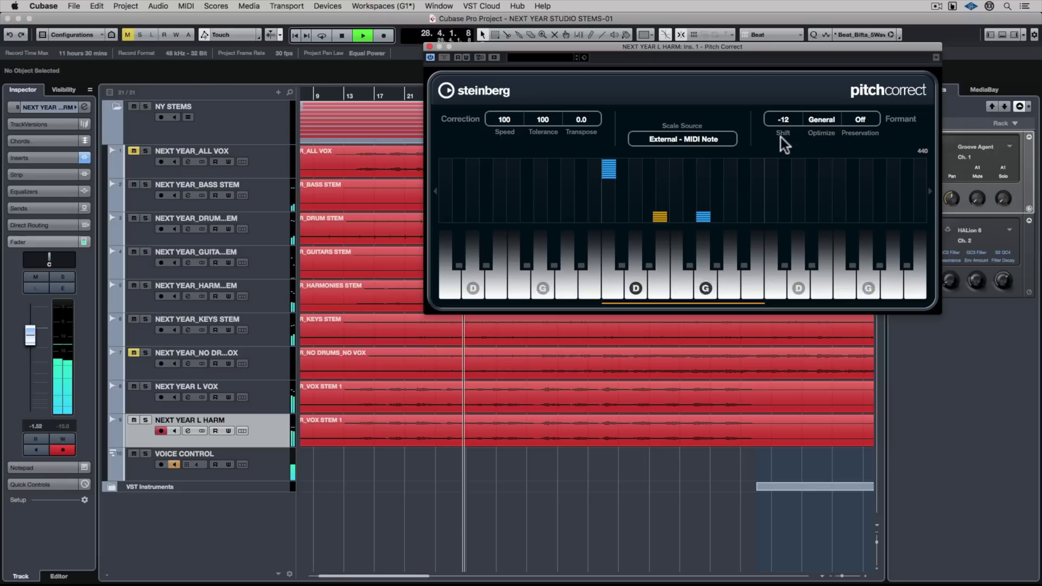
{"action": "left_click_drag", "start_coordinate": [30, 333], "coordinate": [28, 325]}
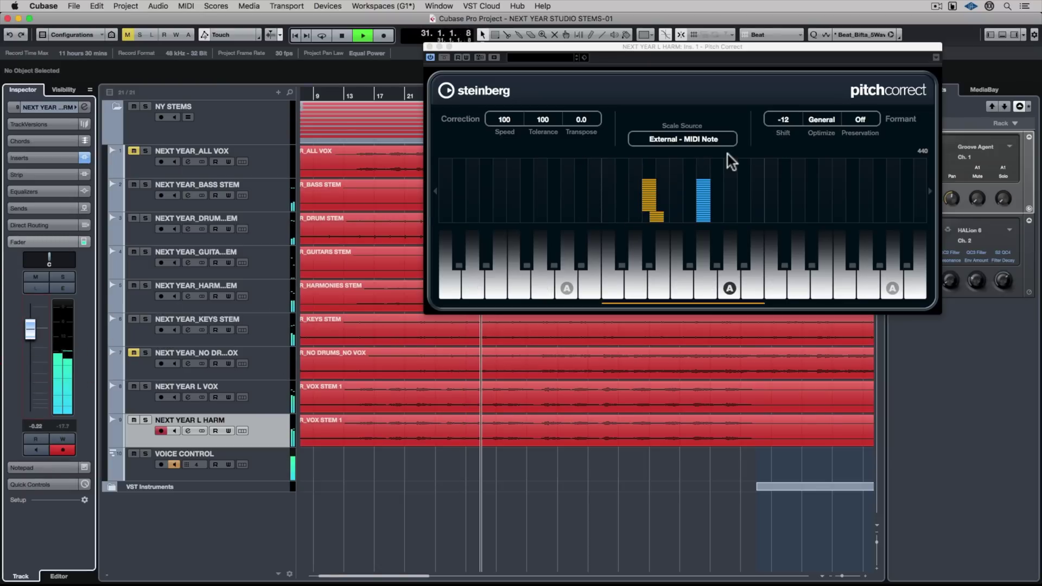
Step: Audition other formant shifts including -17, settling the harmony fader at -2.75
{"action": "left_click_drag", "start_coordinate": [782, 119], "coordinate": [783, 78]}
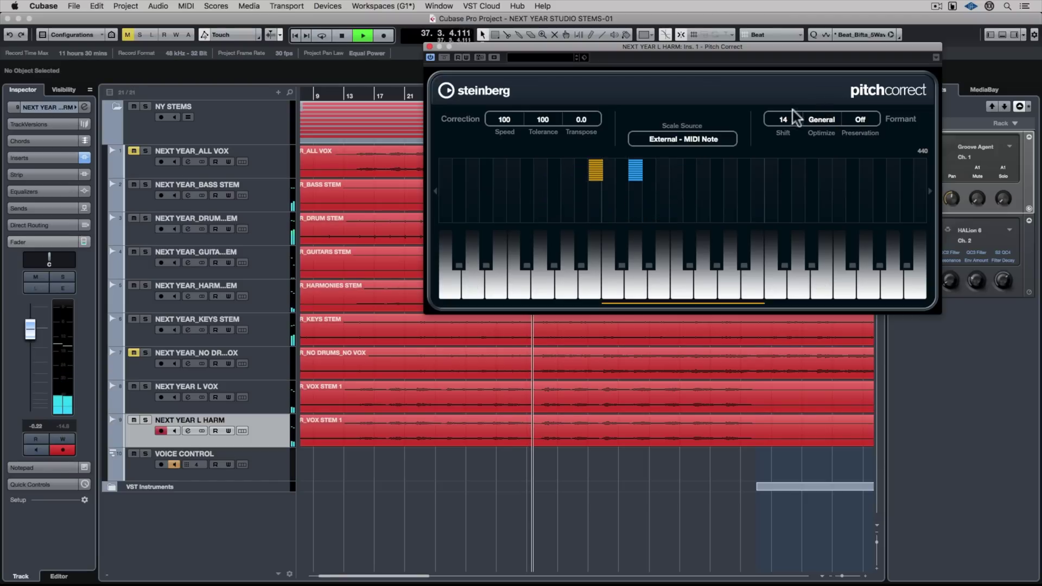
{"action": "left_click_drag", "start_coordinate": [781, 153], "coordinate": [779, 168]}
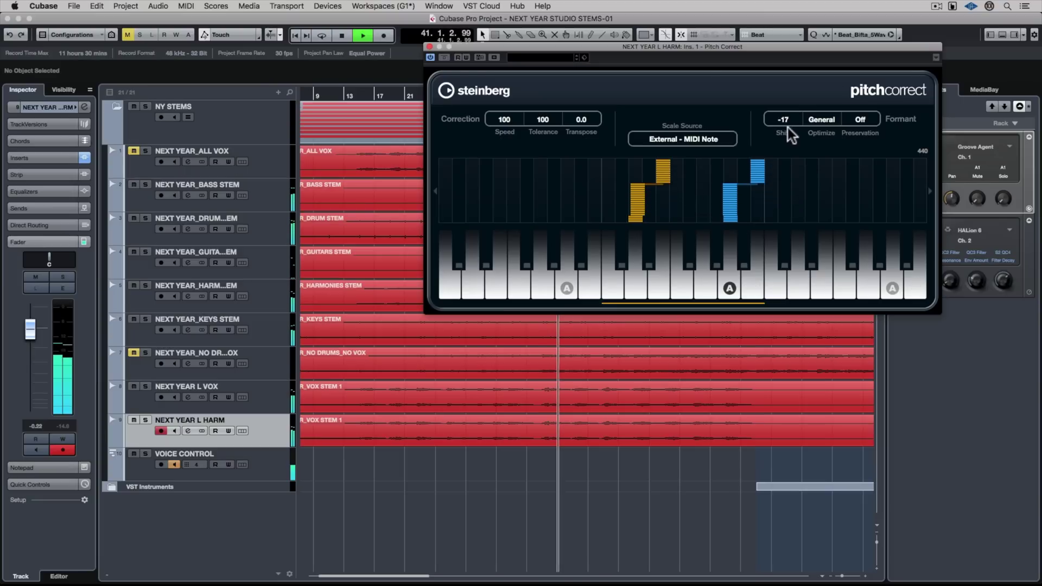
{"action": "left_click_drag", "start_coordinate": [29, 325], "coordinate": [25, 330]}
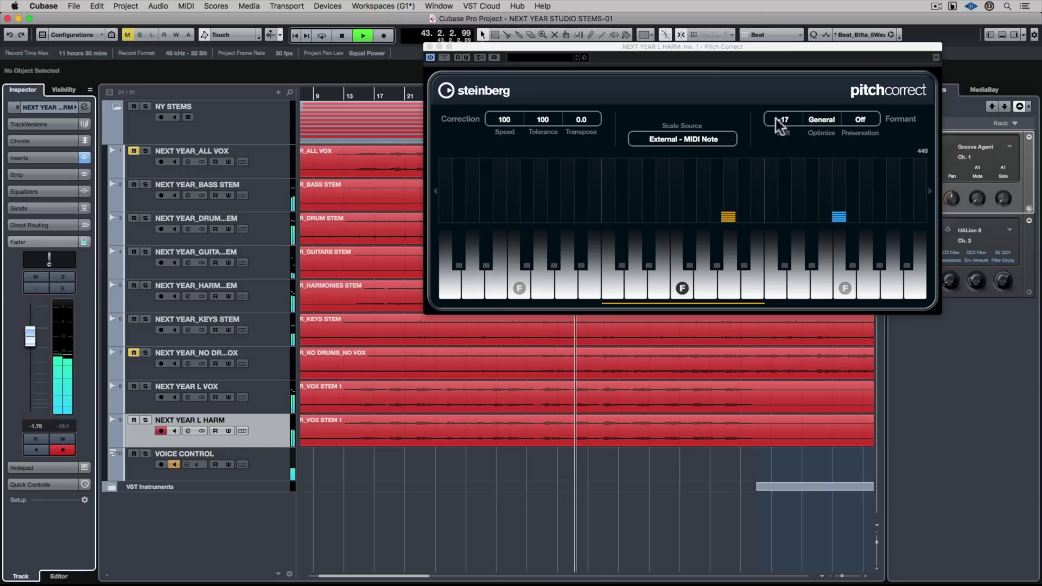
{"action": "left_click_drag", "start_coordinate": [784, 122], "coordinate": [784, 87]}
Step: Turn the harmony volume down and set Pitch Correct's formant shift to -16
{"action": "left_click_drag", "start_coordinate": [28, 331], "coordinate": [66, 340]}
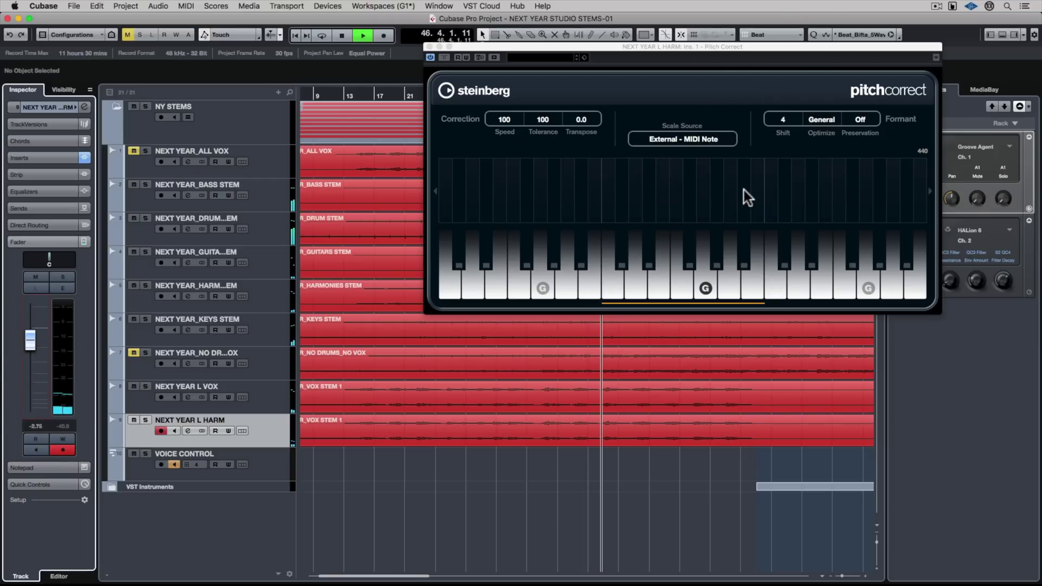
{"action": "left_click", "coordinate": [783, 127]}
{"action": "left_click_drag", "start_coordinate": [786, 134], "coordinate": [792, 158]}
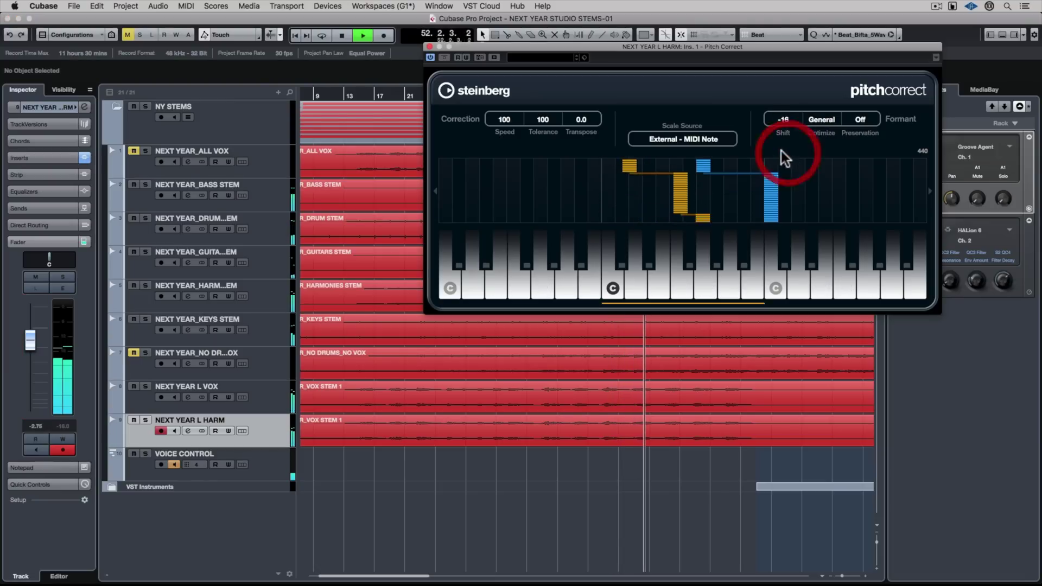
Step: Nudge the harmony volume up and record a MIDI part on VOICE CONTROL
{"action": "left_click_drag", "start_coordinate": [29, 340], "coordinate": [30, 336]}
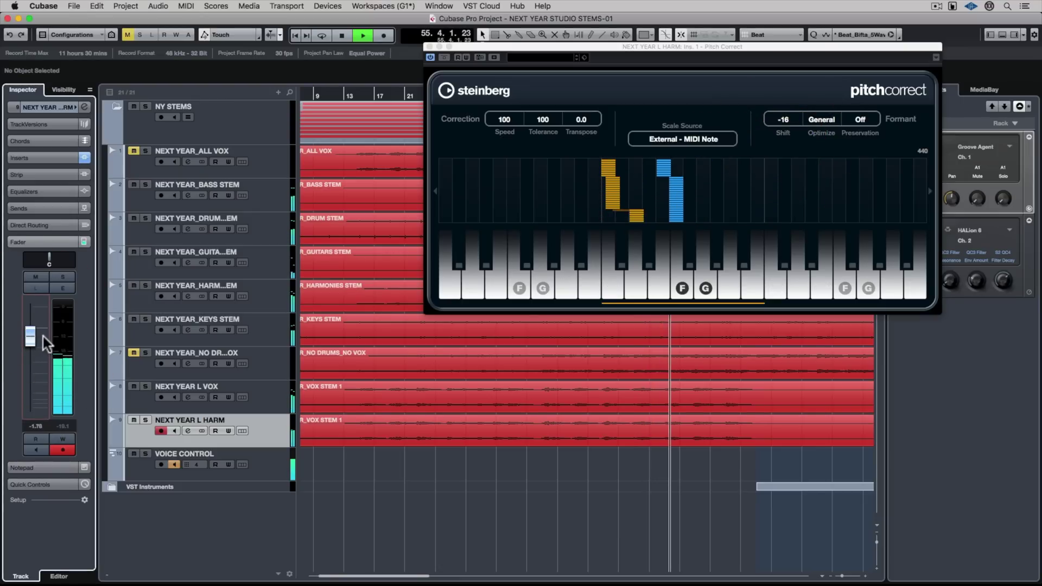
{"action": "left_click", "coordinate": [259, 462]}
{"action": "key", "text": "KP_Multiply"}
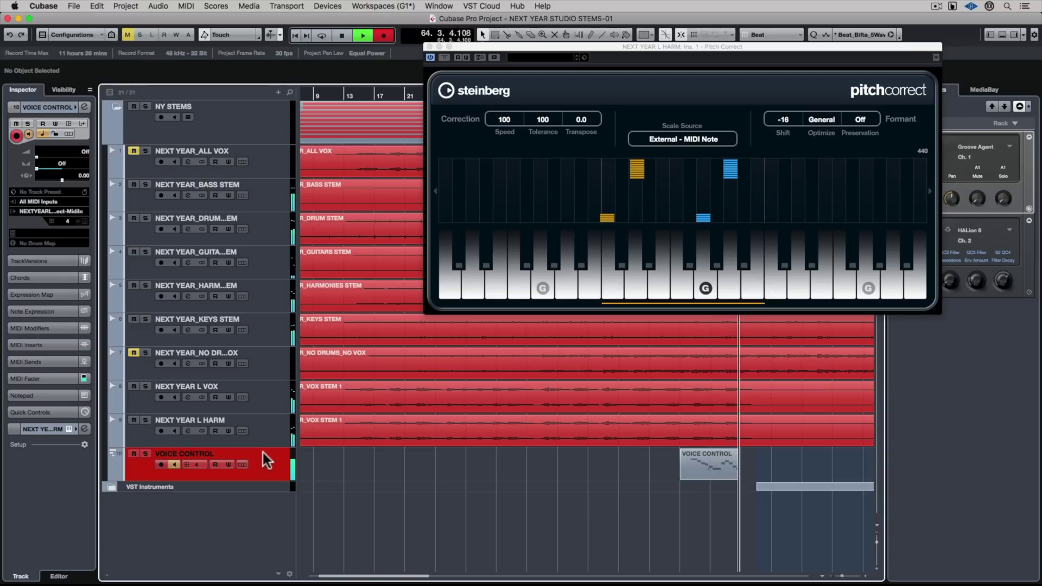
Step: Deepen the formant shift to -23 and check the harmony track's volume
{"action": "left_click_drag", "start_coordinate": [787, 118], "coordinate": [785, 130]}
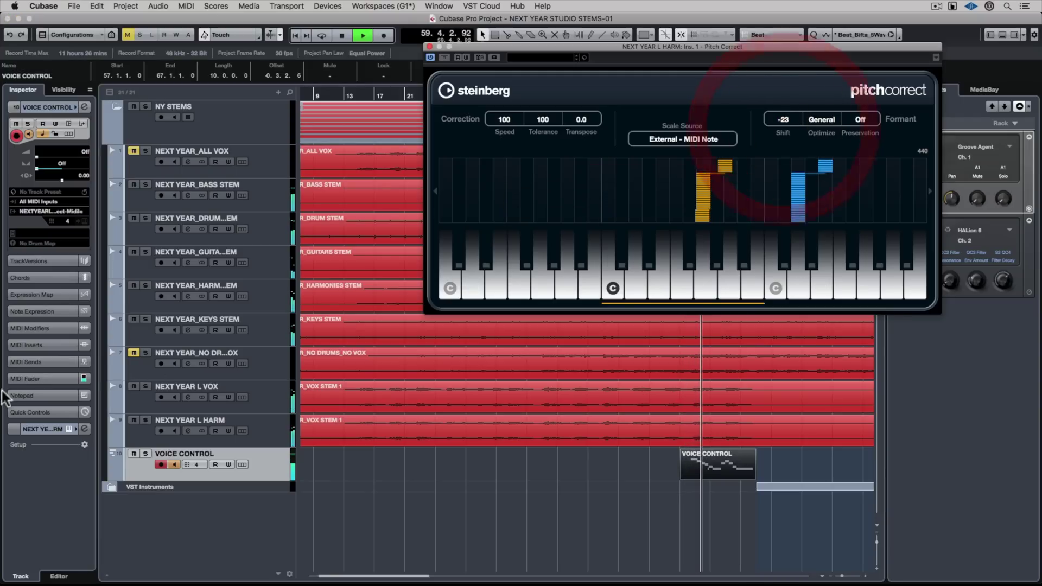
{"action": "left_click", "coordinate": [280, 428]}
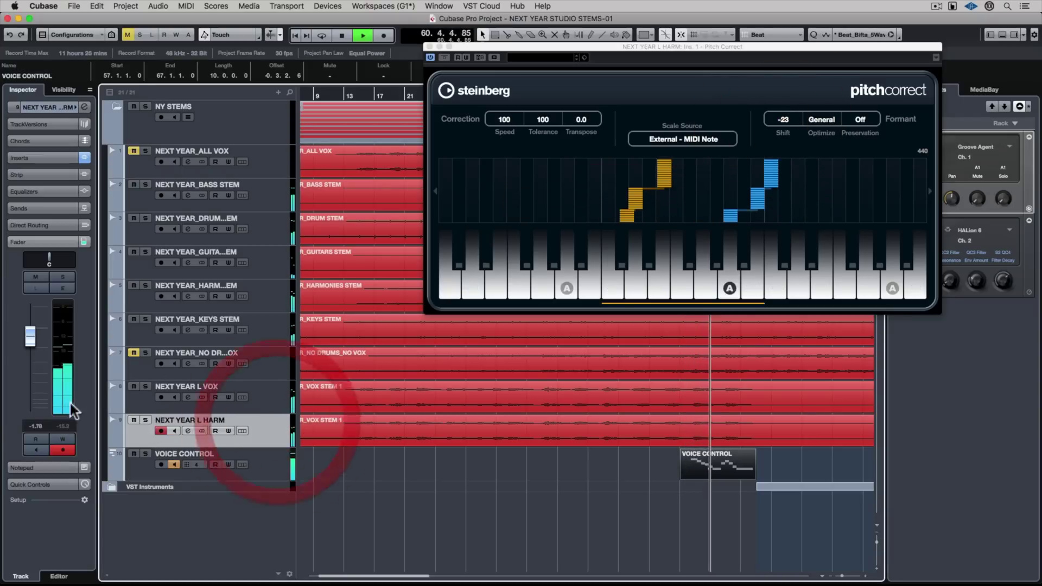
{"action": "left_click", "coordinate": [30, 333]}
Step: In the Key Editor, raise the VOICE CONTROL part's last G3 note to A3 and replay from bar 56
{"action": "double_click", "coordinate": [704, 464]}
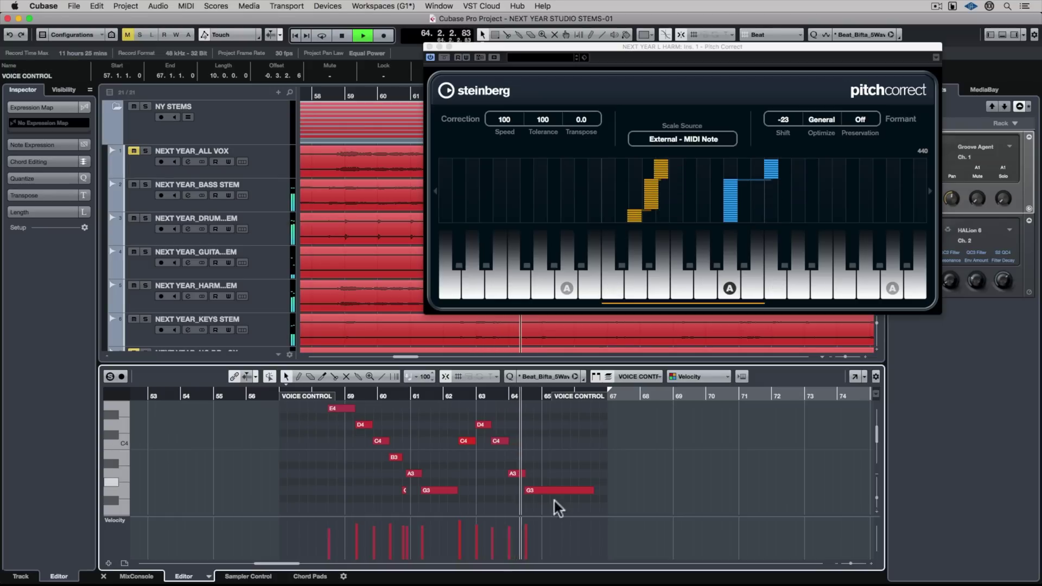
{"action": "key", "text": "space"}
{"action": "left_click_drag", "start_coordinate": [555, 490], "coordinate": [555, 473]}
{"action": "key", "text": "space"}
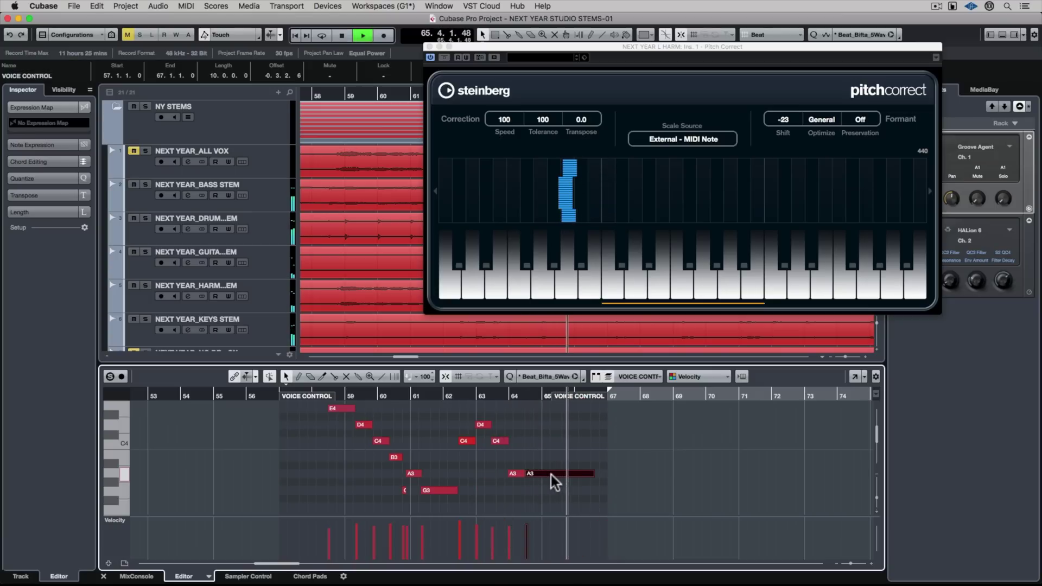
{"action": "key", "text": "space"}
{"action": "left_click", "coordinate": [273, 397]}
{"action": "key", "text": "space"}
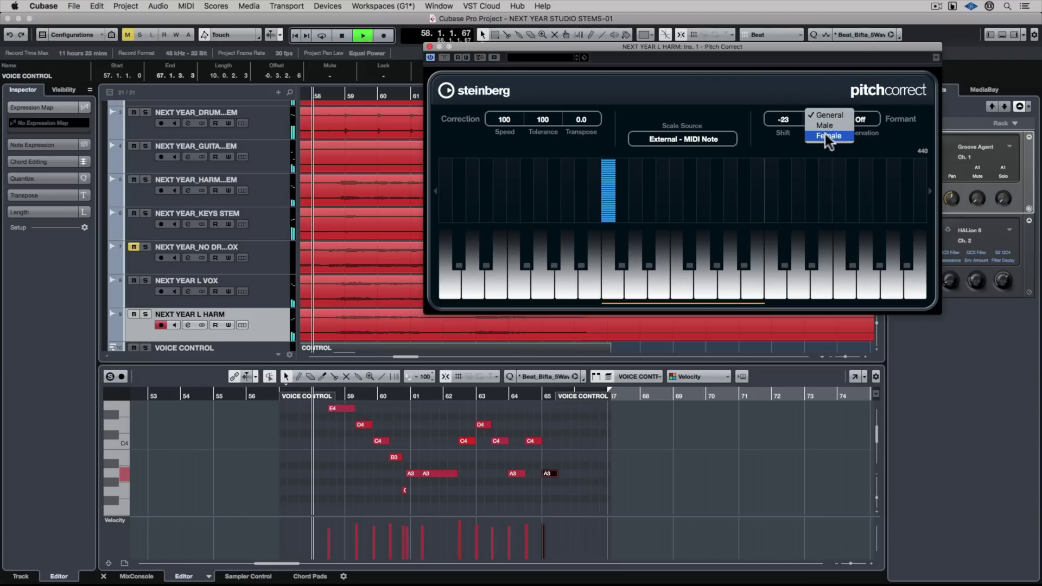
Step: Set formant optimisation to Female, shift to 8, and lower the harmony to -5.30 dB
{"action": "left_click", "coordinate": [828, 135]}
{"action": "left_click_drag", "start_coordinate": [785, 128], "coordinate": [789, 71]}
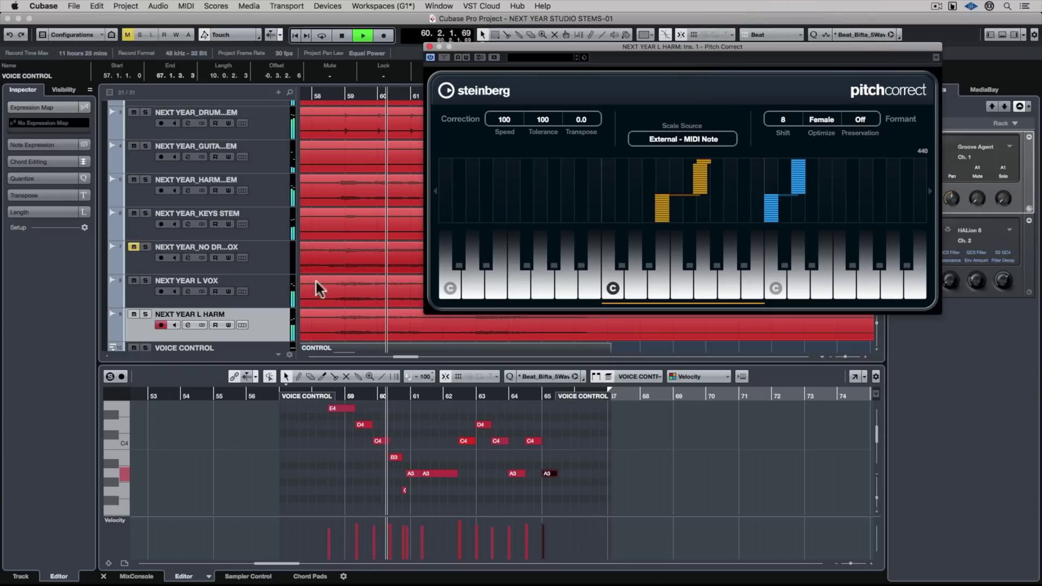
{"action": "left_click", "coordinate": [274, 315]}
{"action": "left_click_drag", "start_coordinate": [24, 312], "coordinate": [21, 343]}
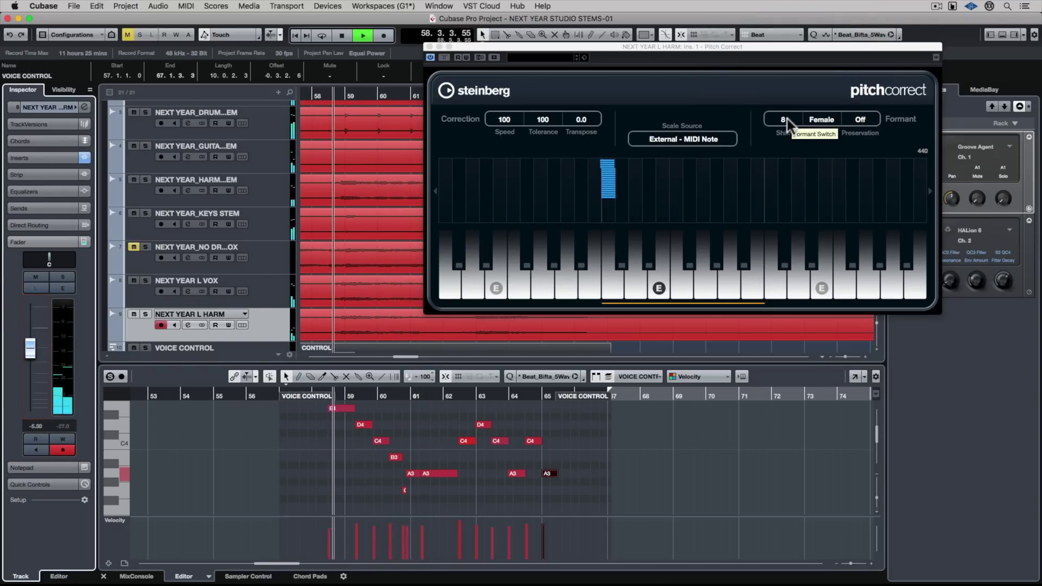
Step: Lower the formant shift to -18, raise the harmony to -0.78 dB, and drop Tolerance to 61
{"action": "left_click_drag", "start_coordinate": [787, 119], "coordinate": [781, 161]}
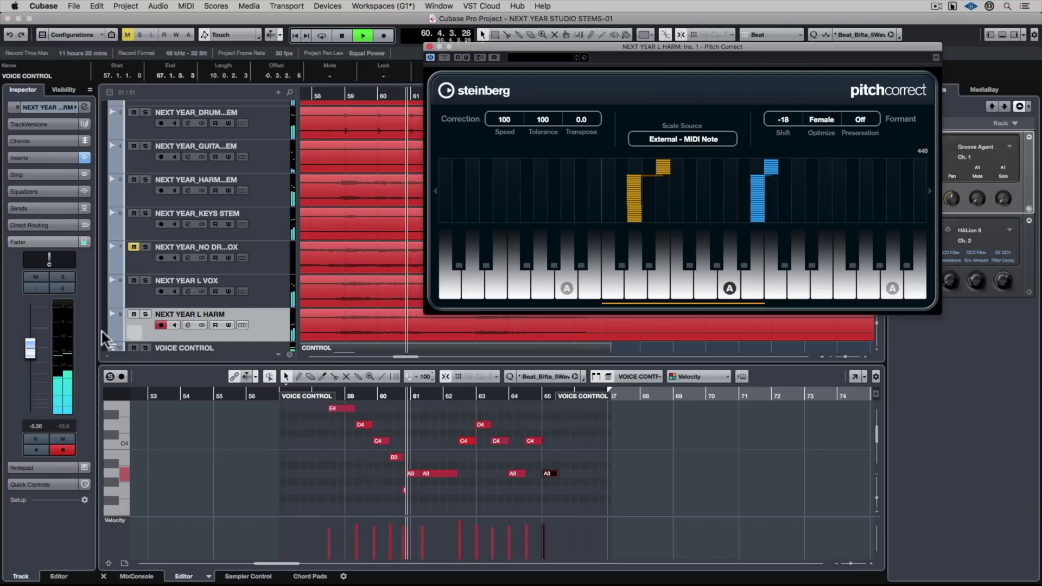
{"action": "left_click_drag", "start_coordinate": [30, 348], "coordinate": [31, 333]}
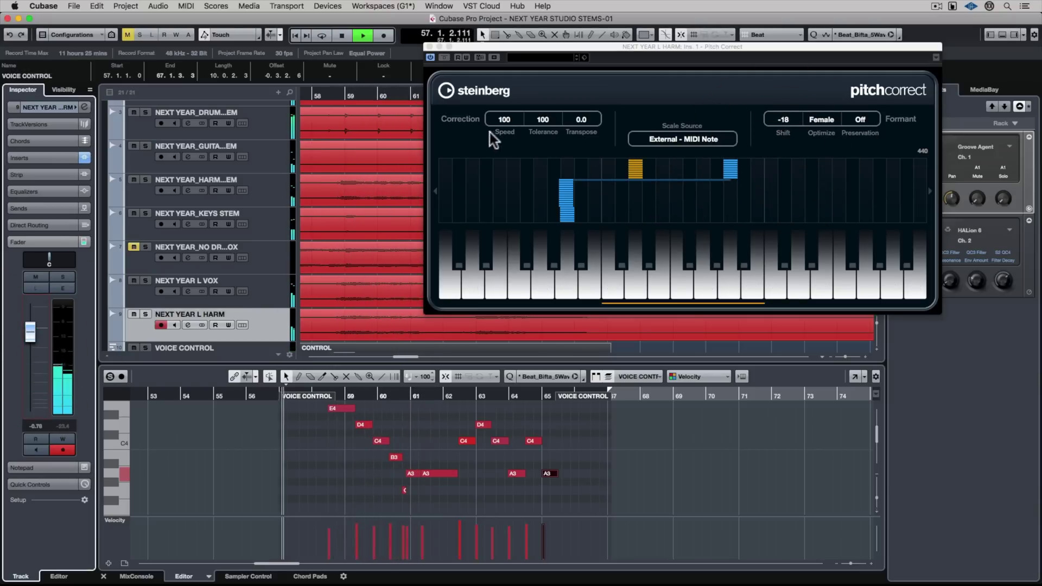
{"action": "left_click_drag", "start_coordinate": [542, 122], "coordinate": [537, 181]}
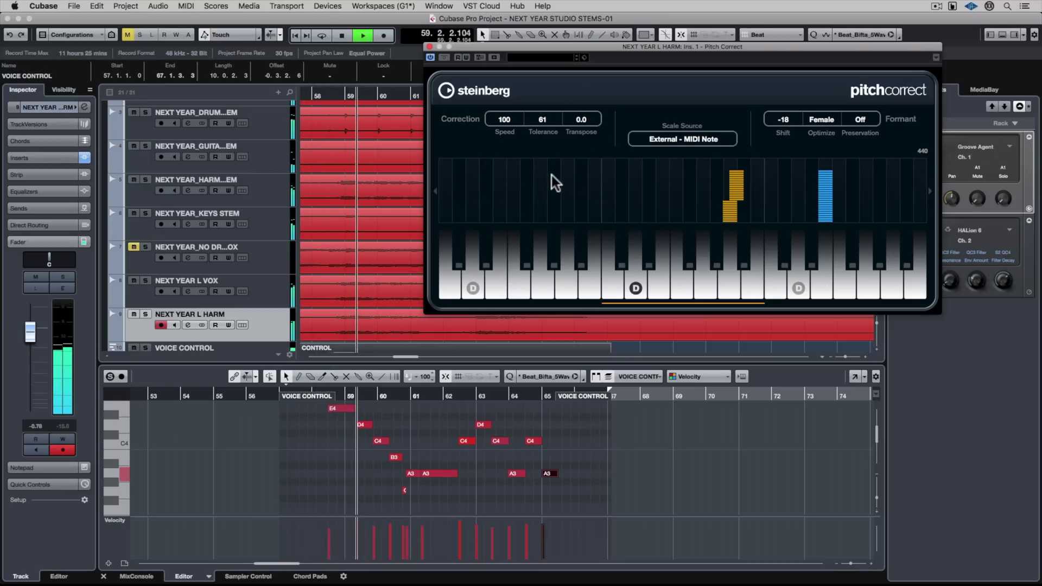